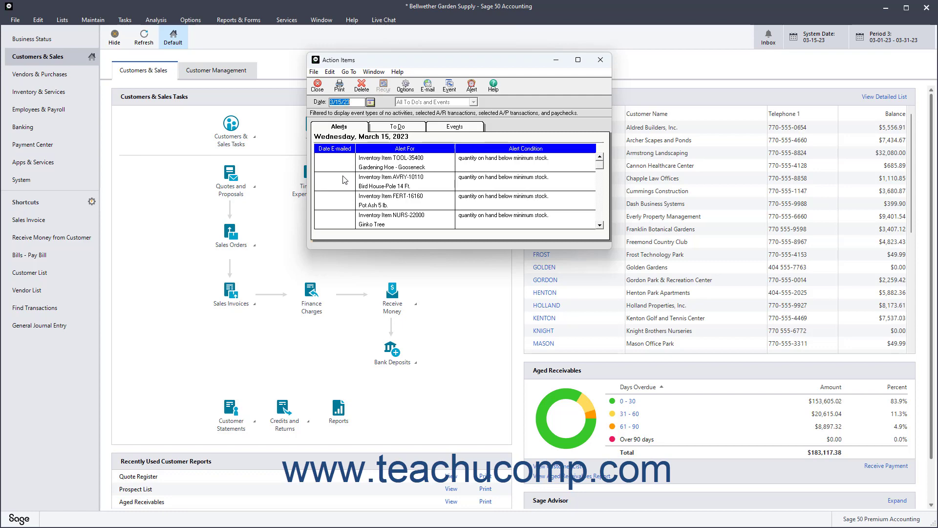
Review the Alerts, To Do and Events lists in Action Items for the date March 15, 2023.
click(354, 128)
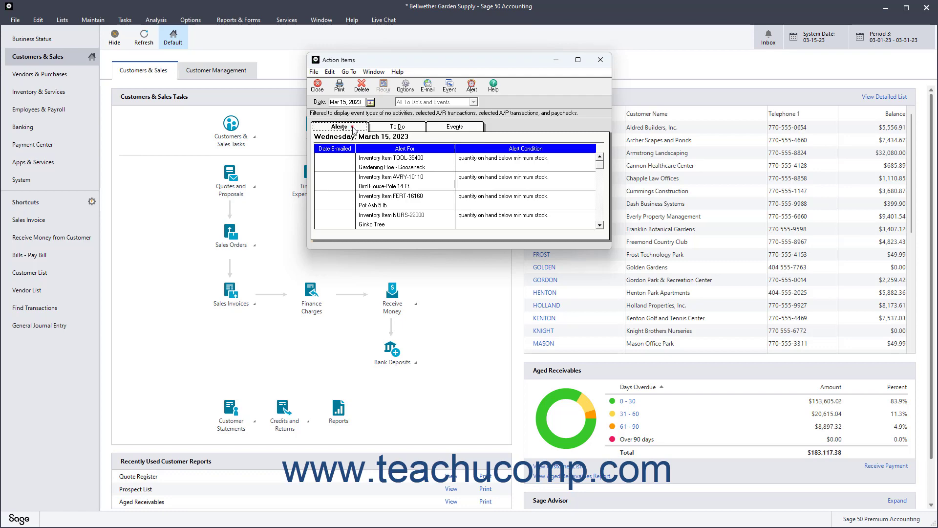
click(395, 128)
click(457, 128)
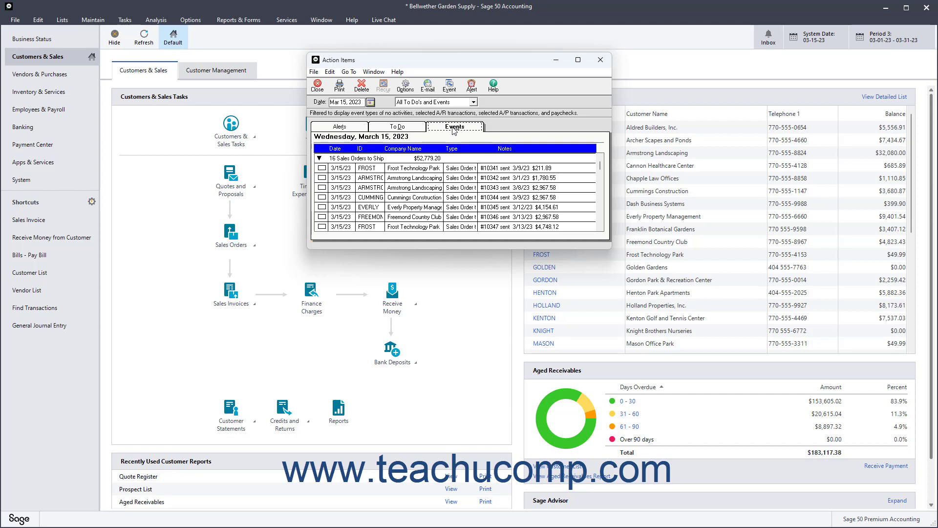
click(370, 103)
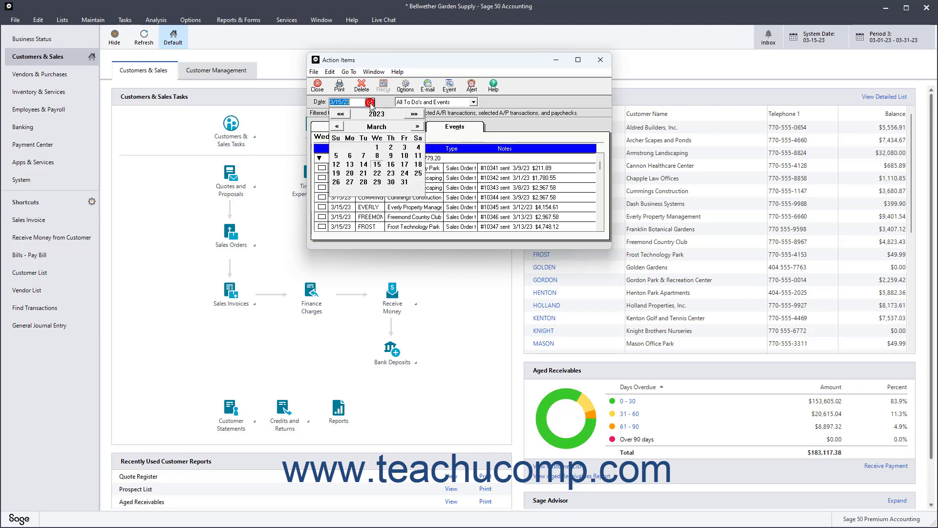
click(377, 165)
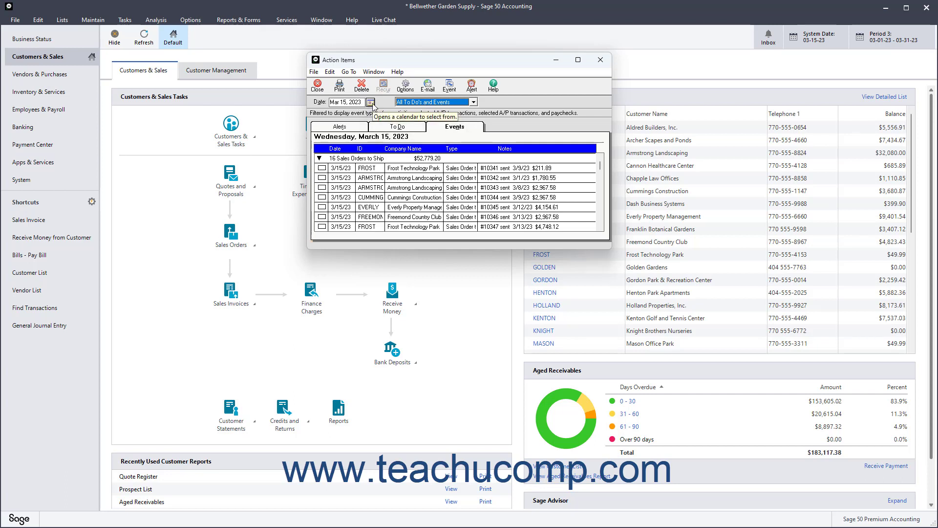
click(411, 128)
click(454, 128)
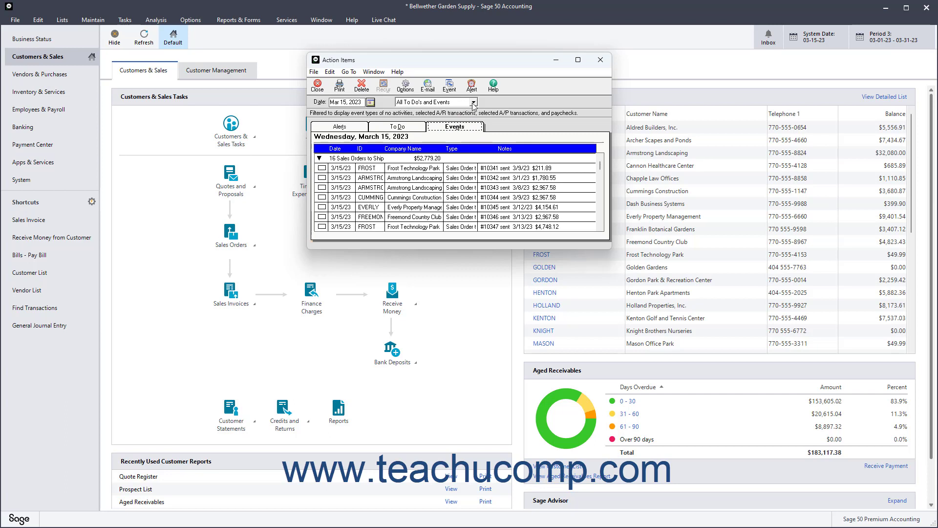
Filter the action items to All To Do's and Events for March 15, 2023, and view the Events list.
click(473, 103)
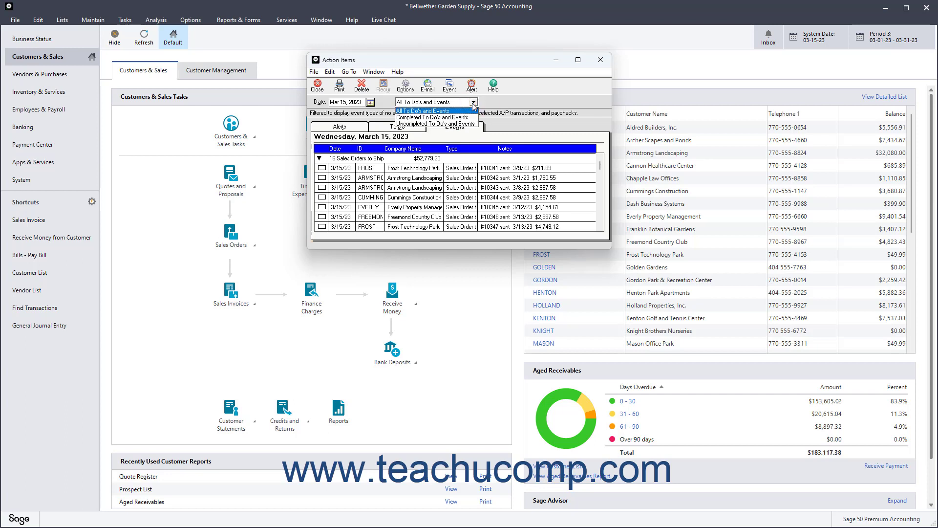
click(464, 112)
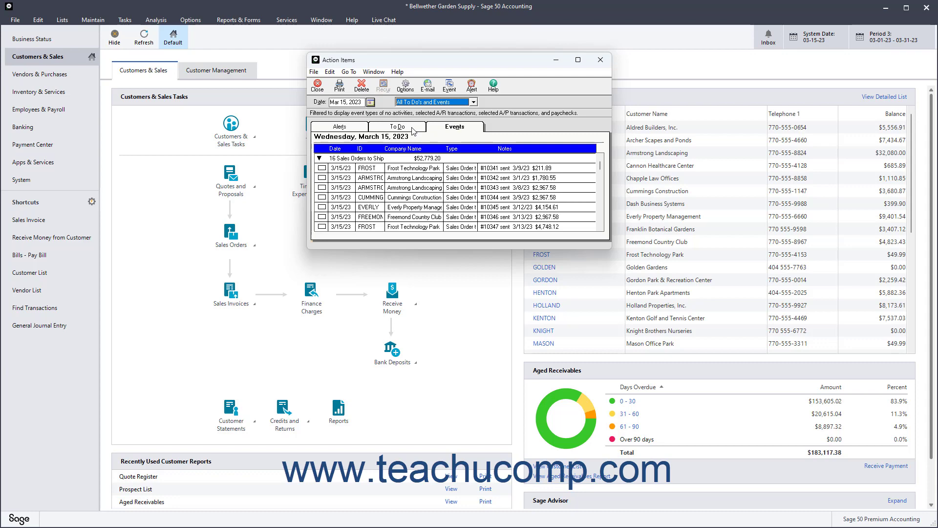
click(411, 127)
click(445, 127)
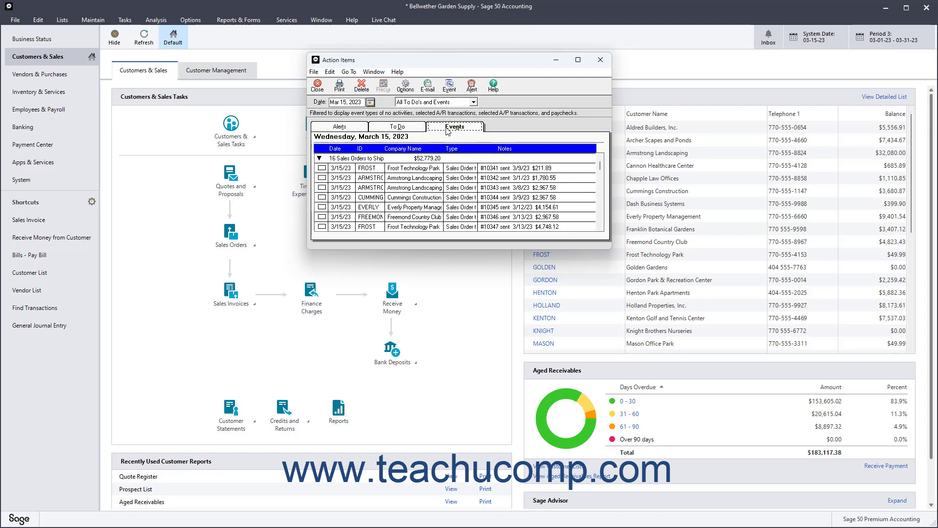
click(371, 102)
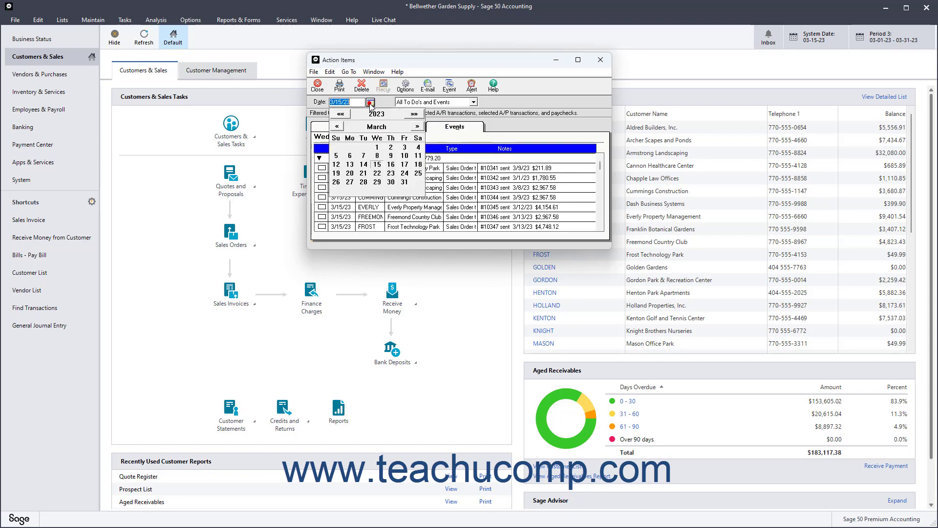
click(377, 165)
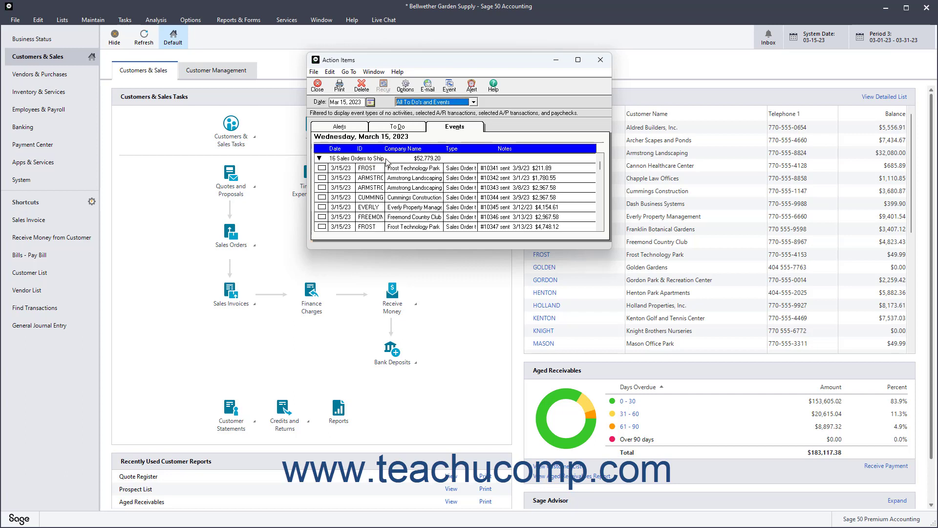
click(451, 128)
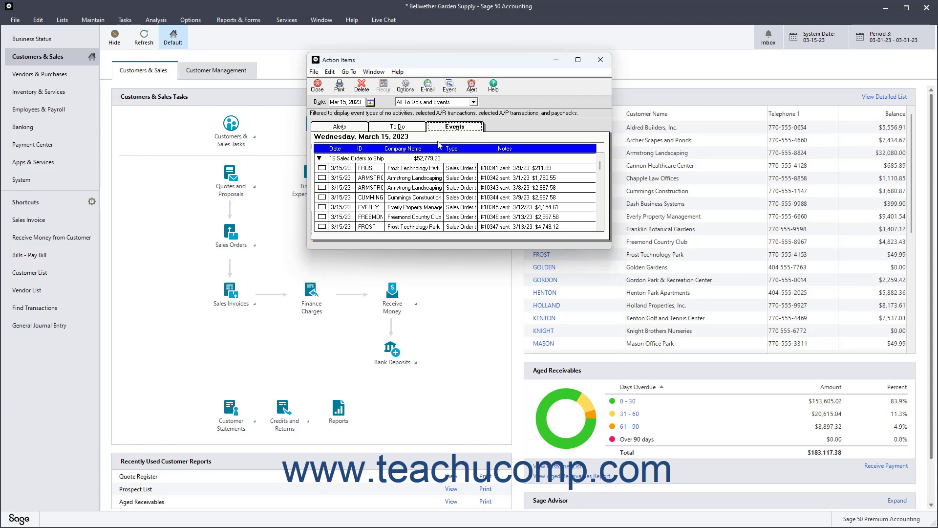
Create a new Vendor event for Cloudet Property Management dated March 17, 2023.
click(450, 86)
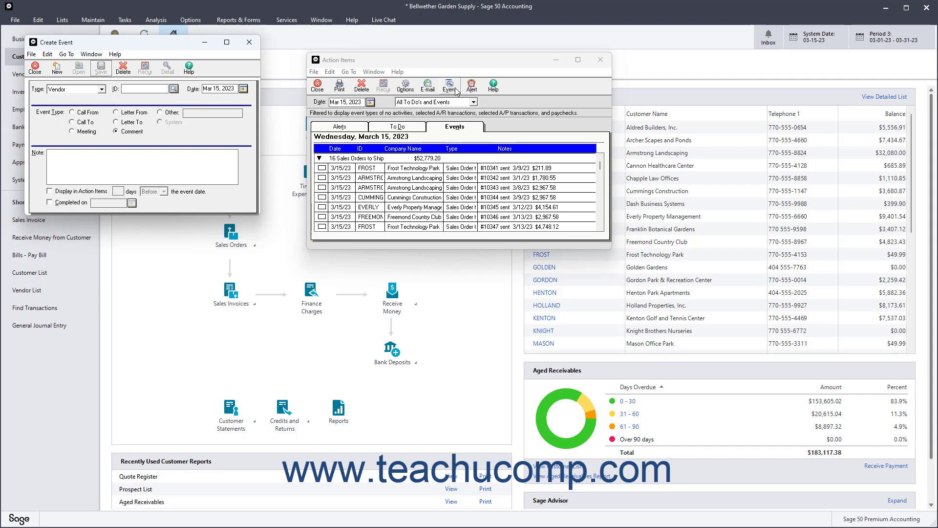
click(102, 89)
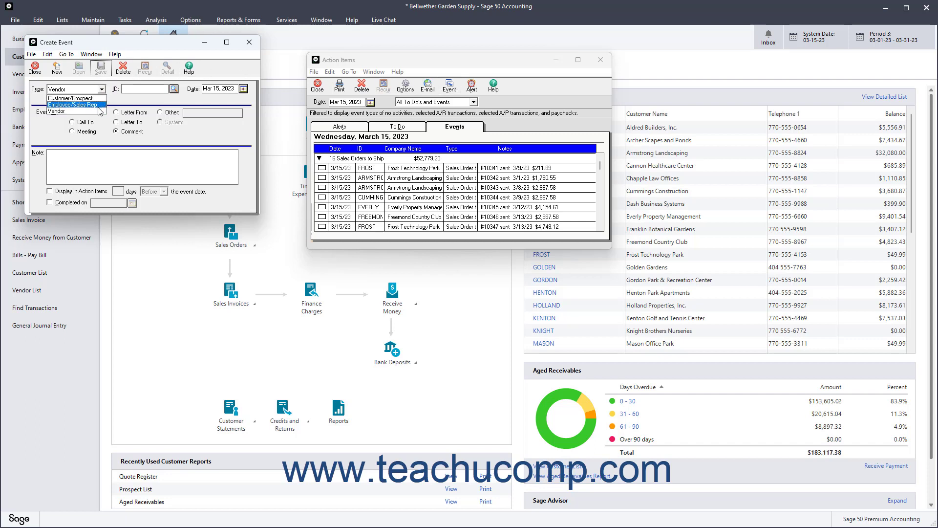
click(99, 114)
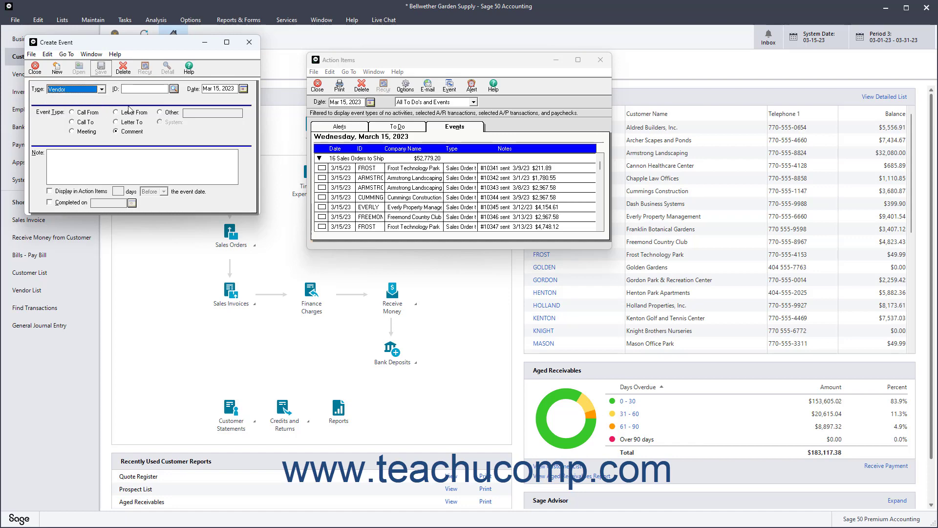
click(174, 89)
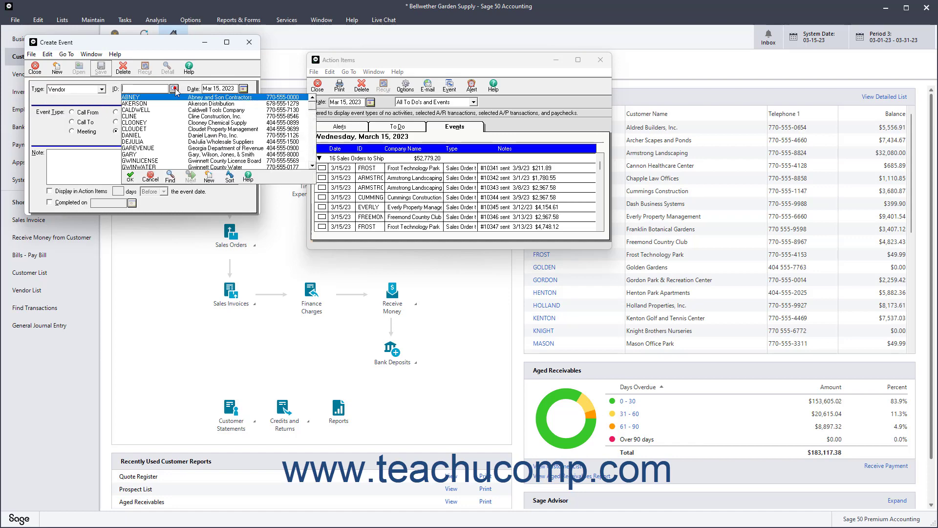
double_click(197, 129)
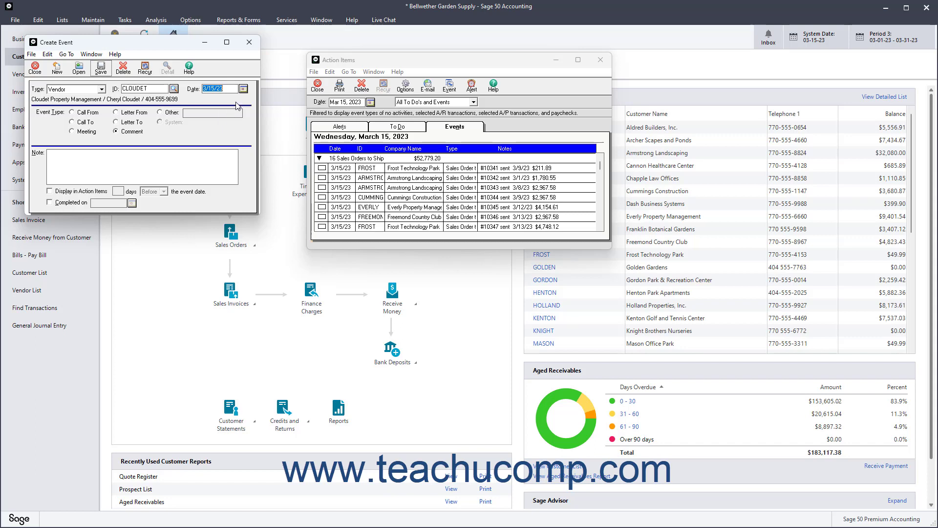
click(243, 88)
click(276, 152)
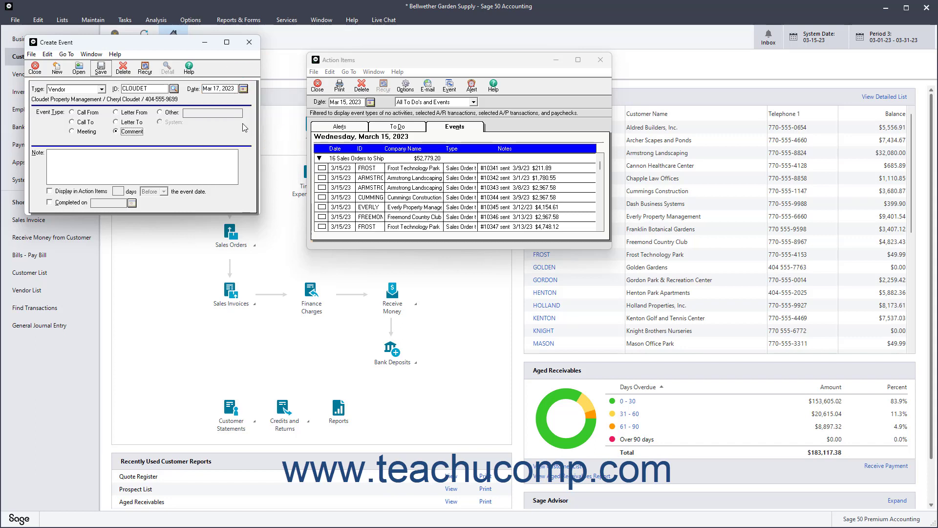
Set the event type to Meeting and enter the note "Renegotiate rent".
click(92, 133)
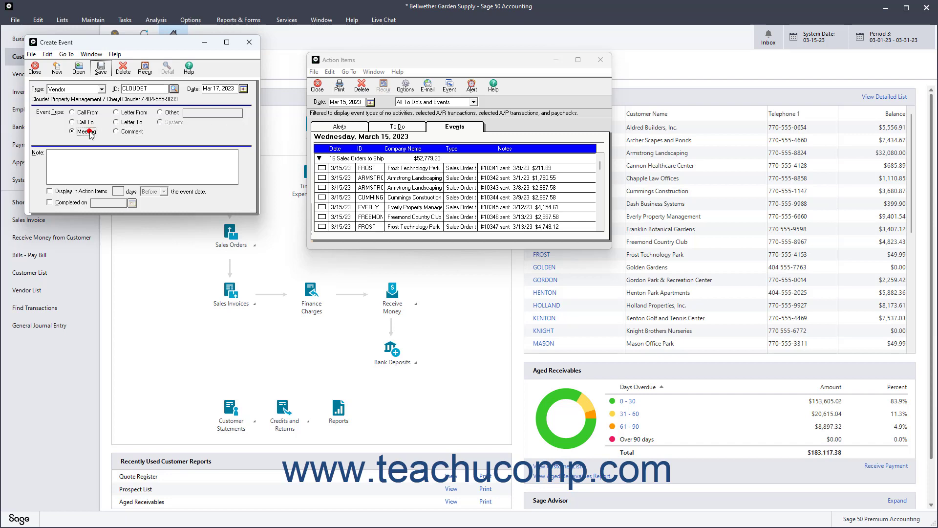
click(87, 162)
text(Renegotiate rent)
Have the event displayed in Action Items 3 days before the event date.
click(66, 195)
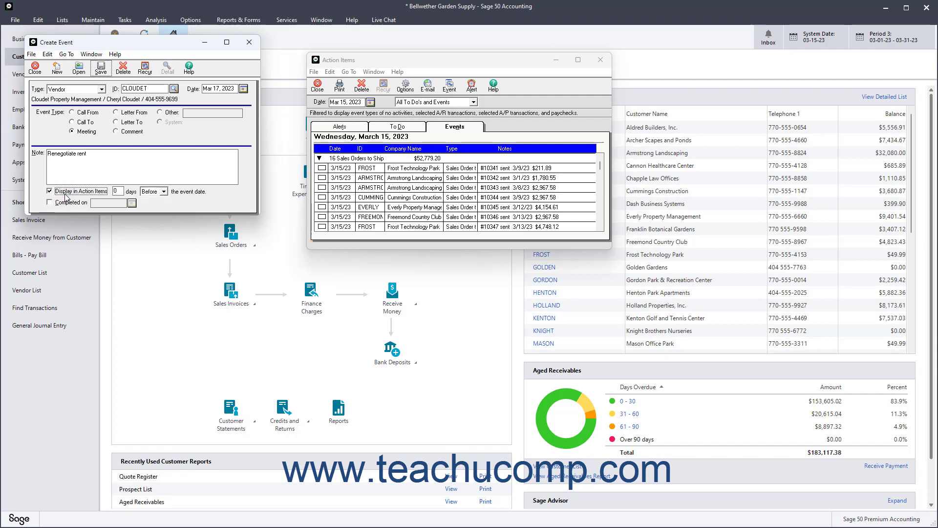
click(115, 191)
text(3)
click(164, 191)
click(149, 200)
click(74, 206)
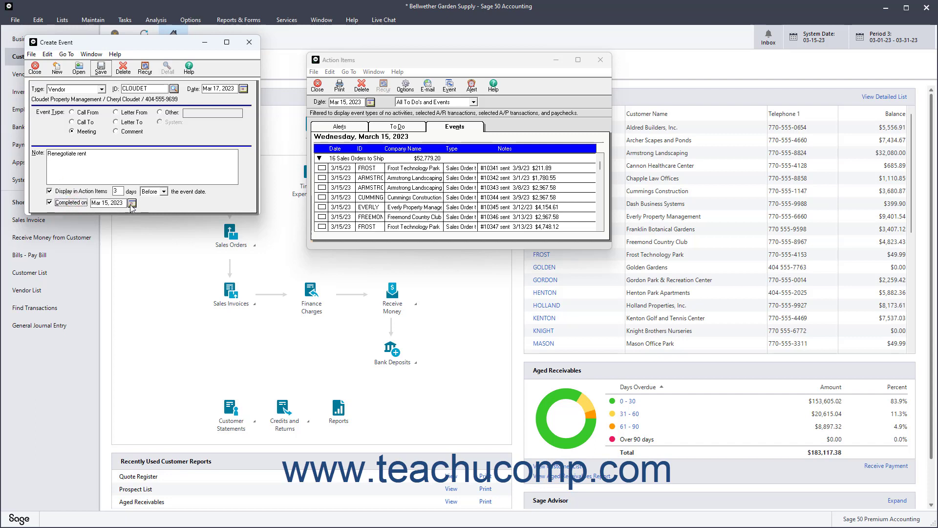
click(132, 203)
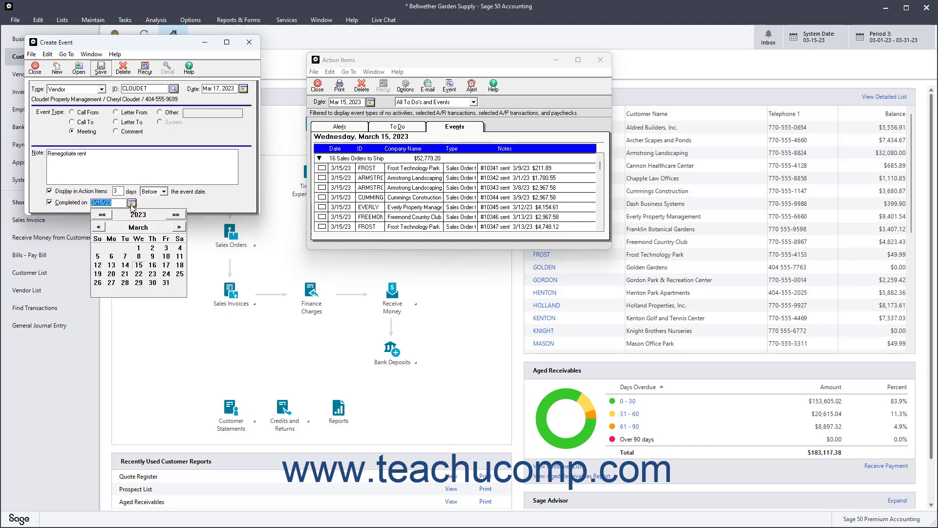
click(132, 203)
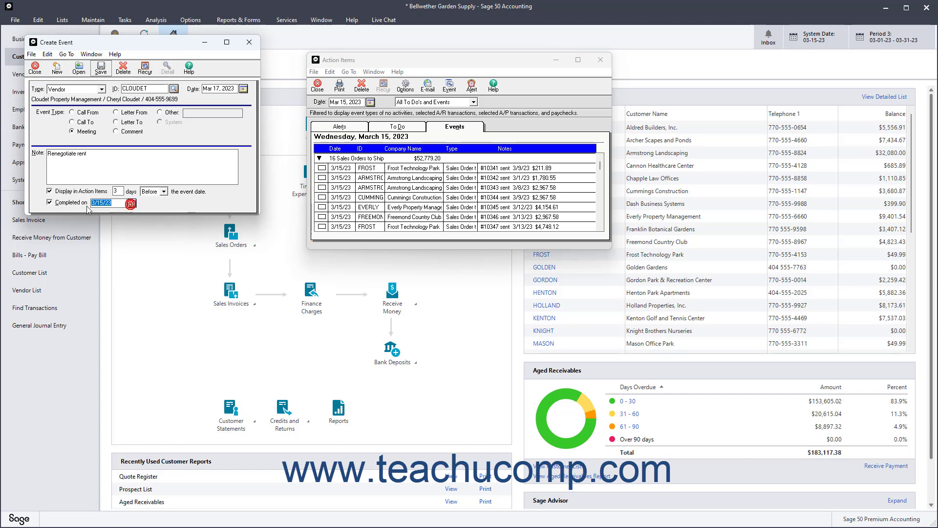
click(50, 203)
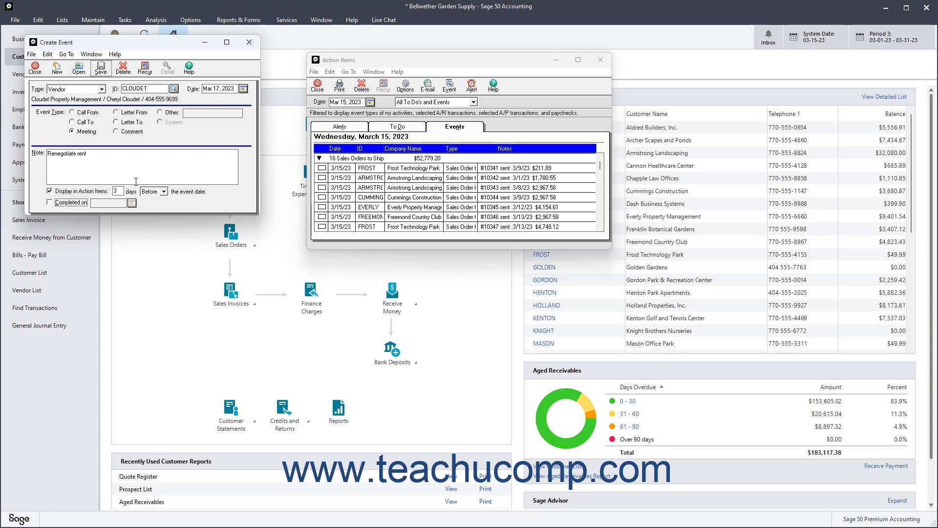
click(145, 71)
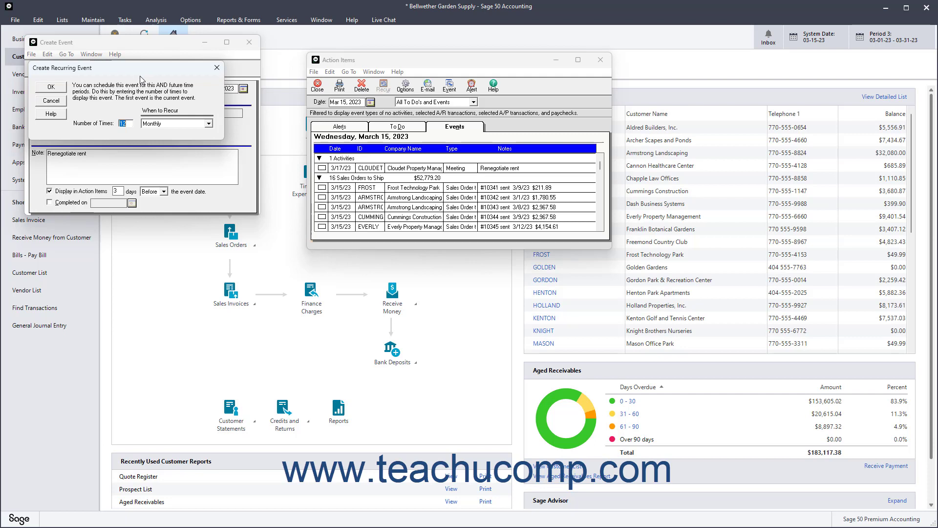
click(50, 101)
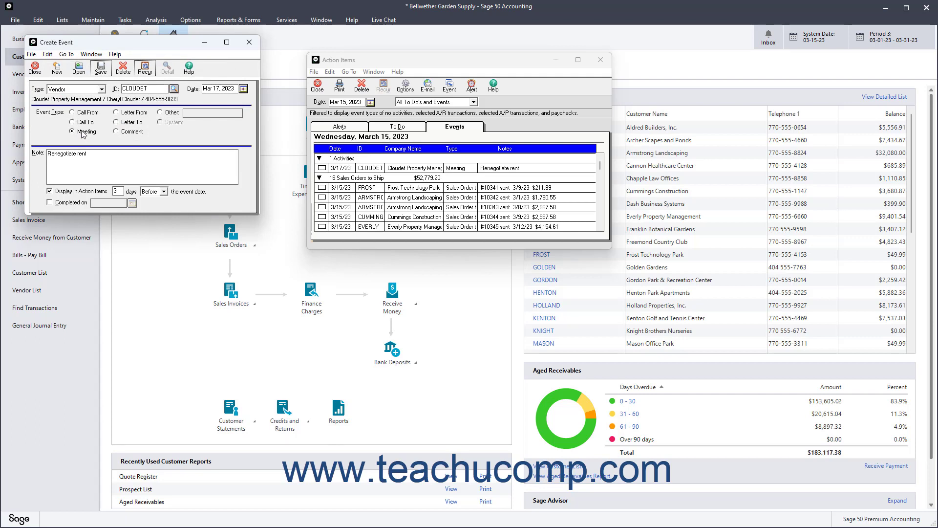
Save the vendor meeting event and close the Create Event window.
click(101, 68)
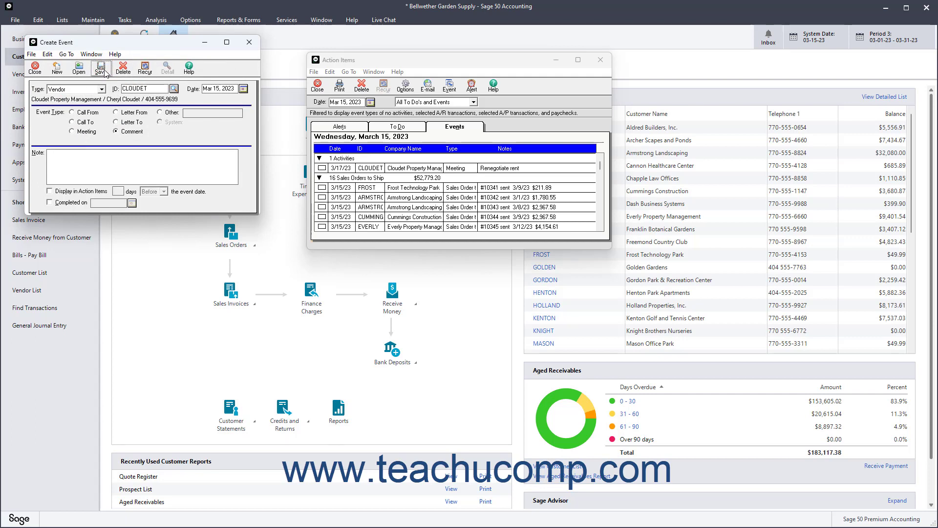
click(39, 72)
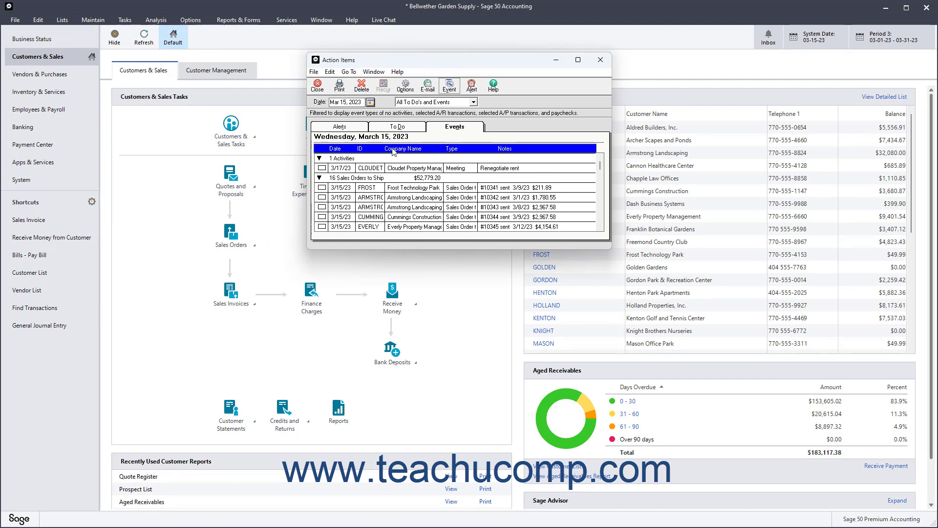
Open the Action Items and Event Log Options and review the Activities, Transactions and Start Up settings.
click(406, 87)
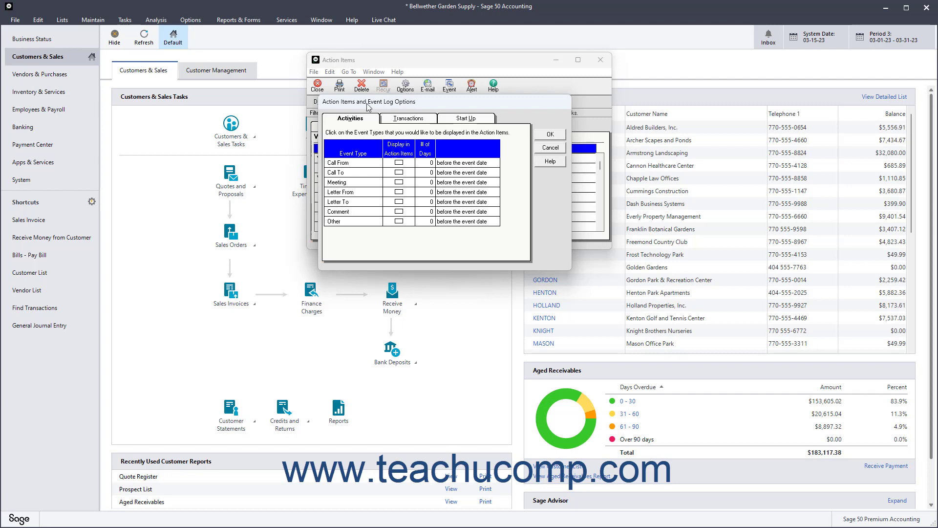
click(367, 121)
click(402, 122)
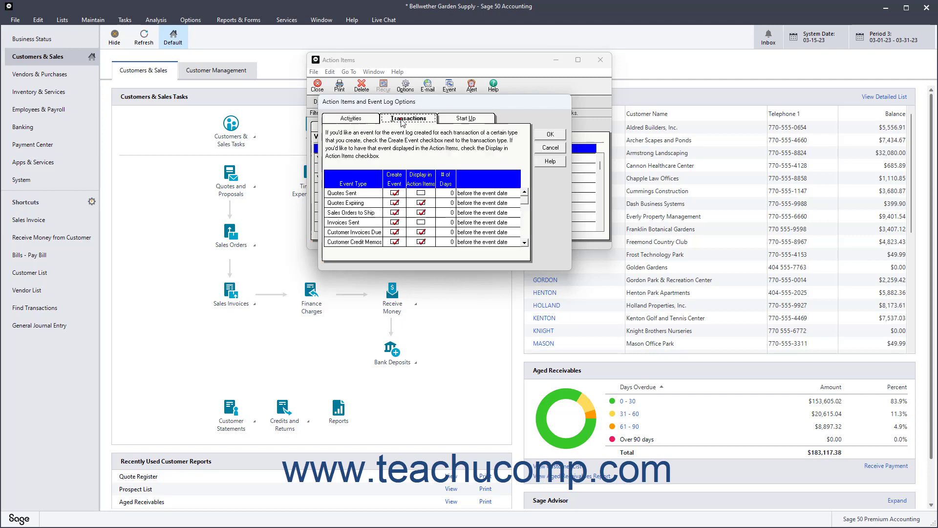
click(459, 122)
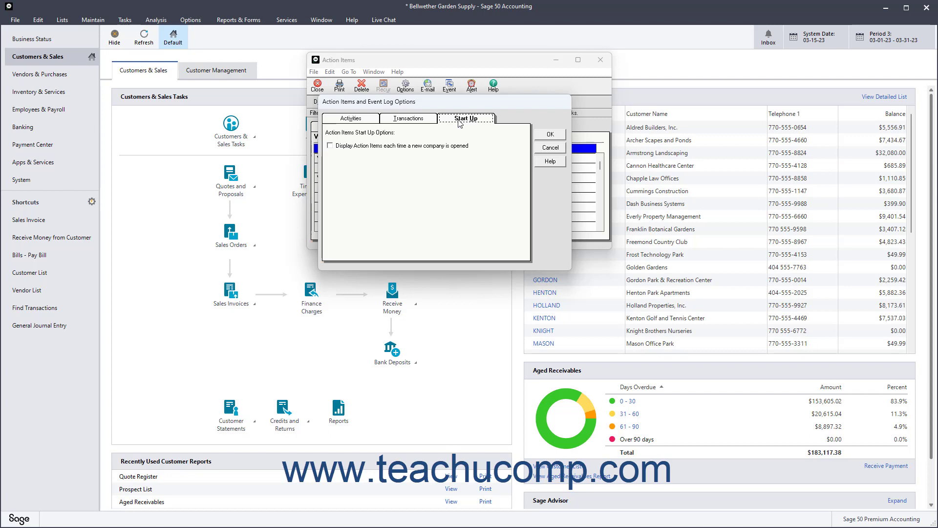
Set Meeting activities to display in Action Items 3 days before the event date.
click(371, 121)
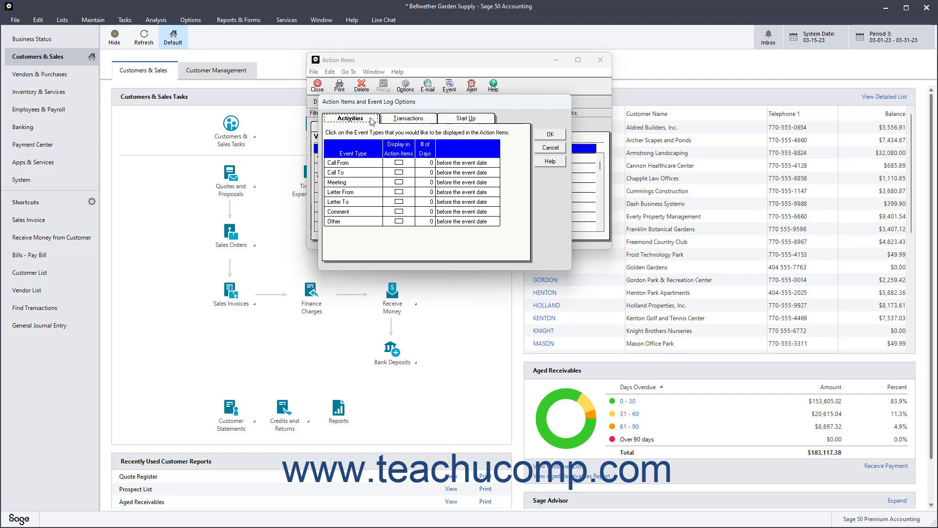
click(398, 183)
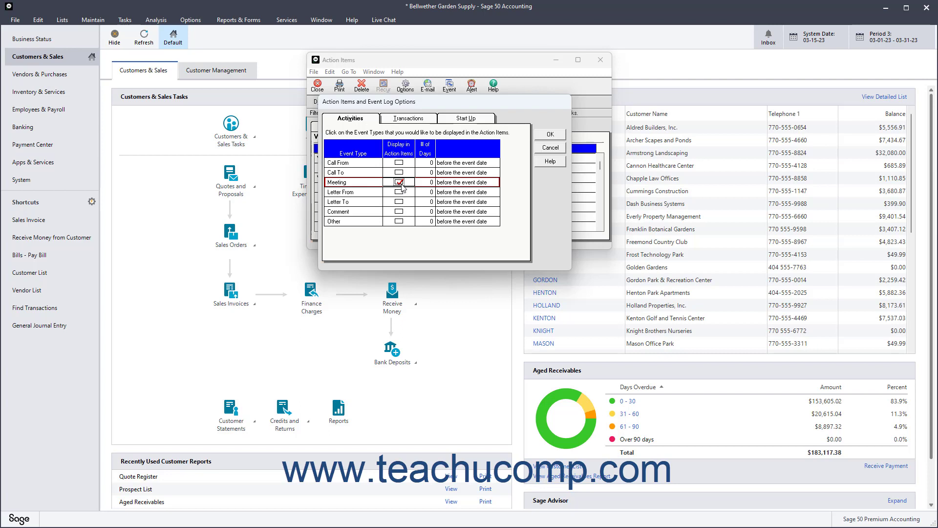
click(430, 182)
text(3)
click(464, 184)
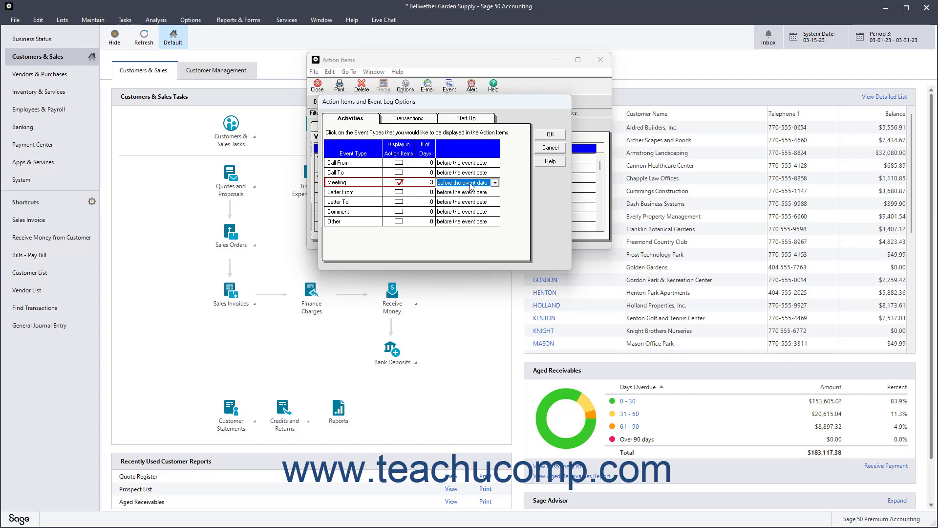
click(496, 183)
click(486, 192)
Review the Transactions and Start Up options, accept the option changes and close Action Items.
click(413, 120)
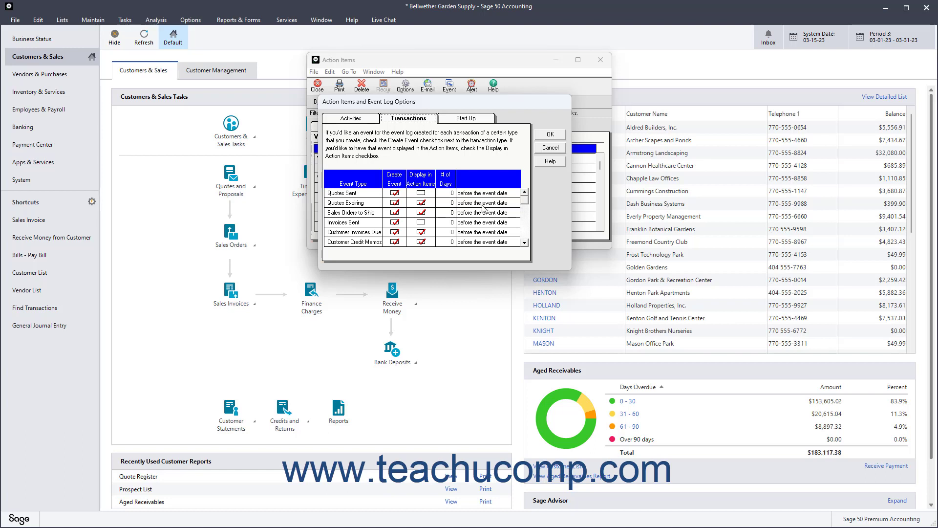
click(469, 120)
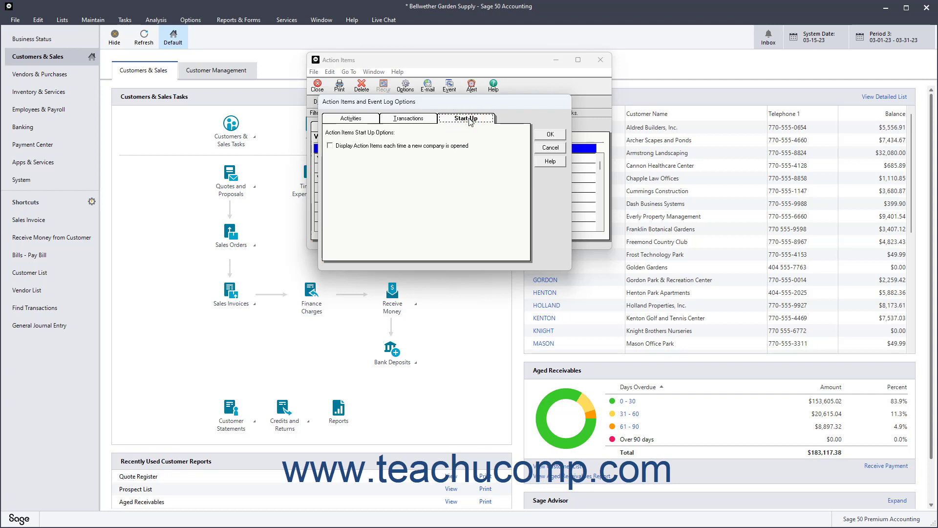
click(364, 148)
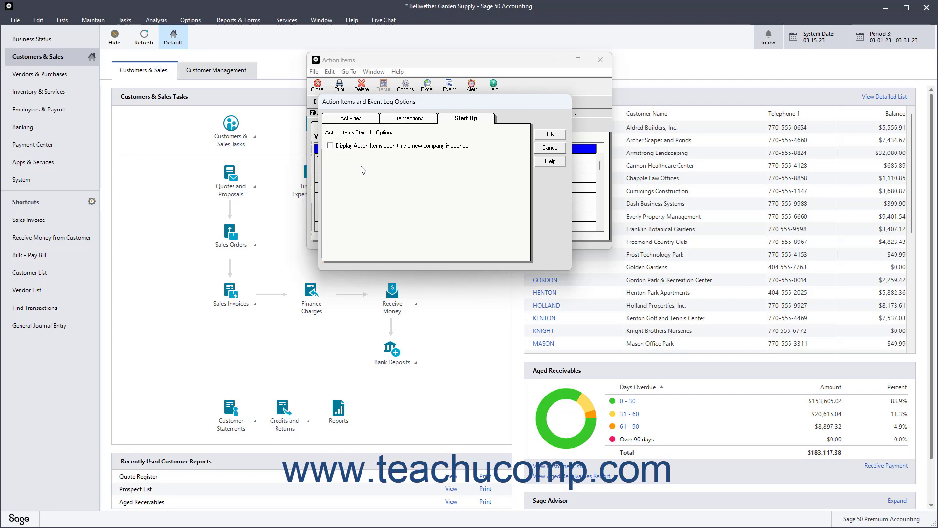
click(548, 136)
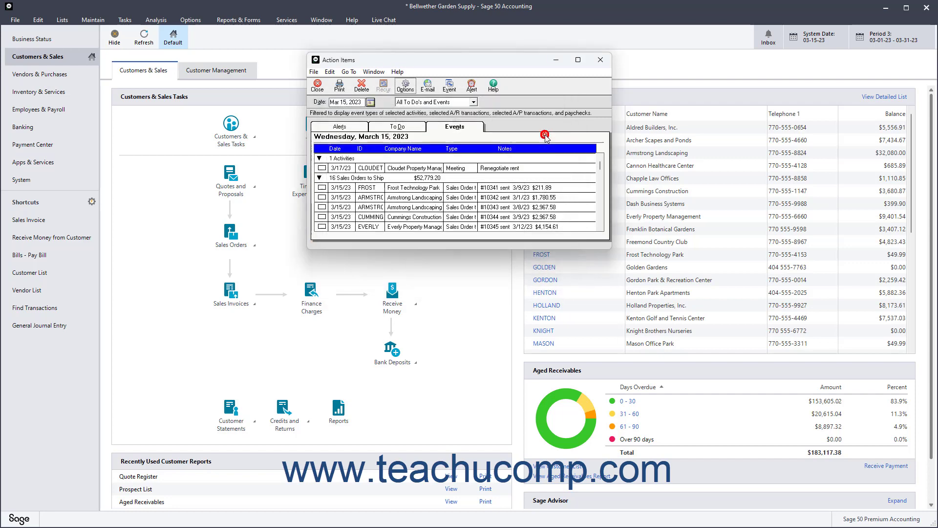
click(322, 90)
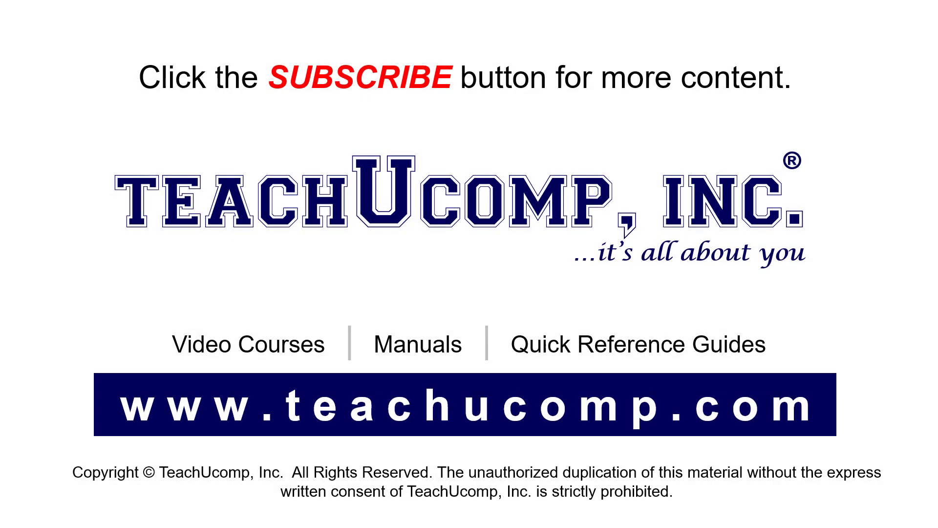